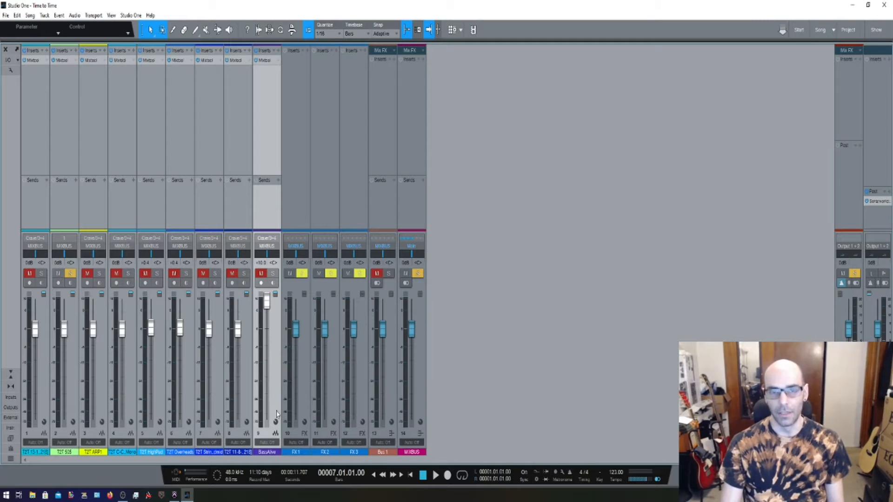
Switch to Pro Tools and insert the AIR Kill EQ (stereo) plug-in in insert slot B of the Aux 2 track.
left_click(174, 497)
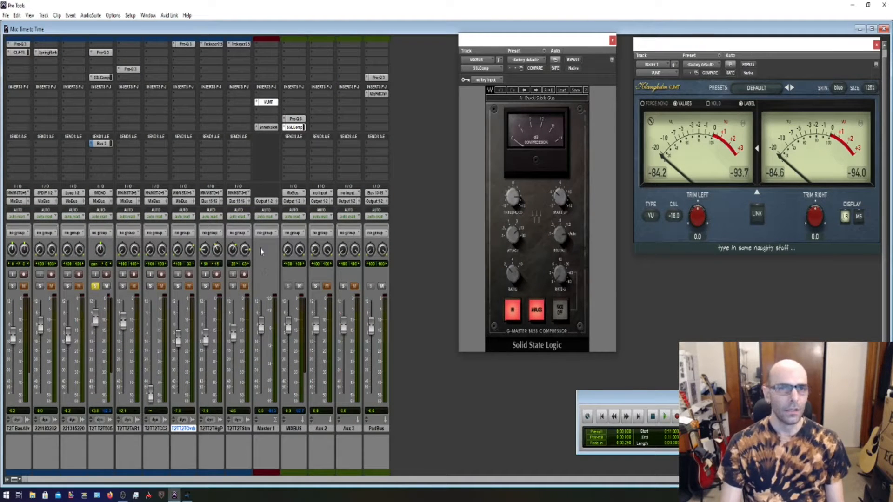
left_click(312, 56)
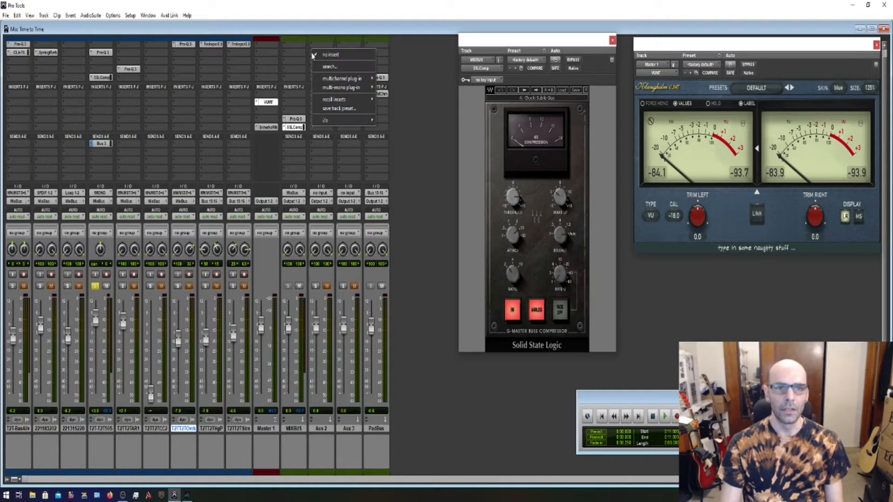
mouse_move(353, 78)
mouse_move(388, 79)
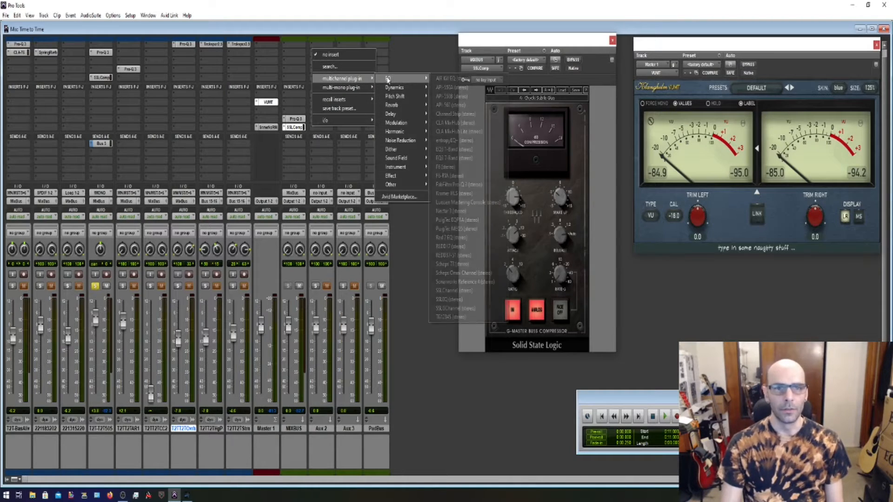
left_click(440, 79)
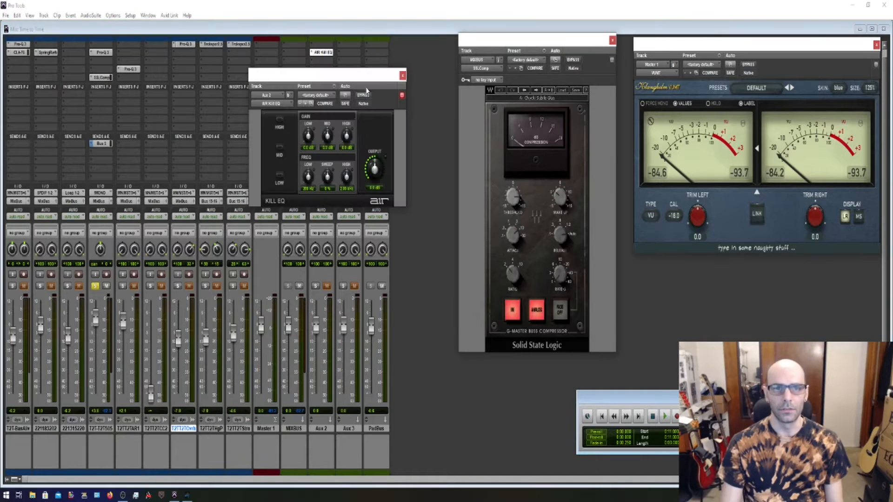
left_click_drag(309, 89, 333, 106)
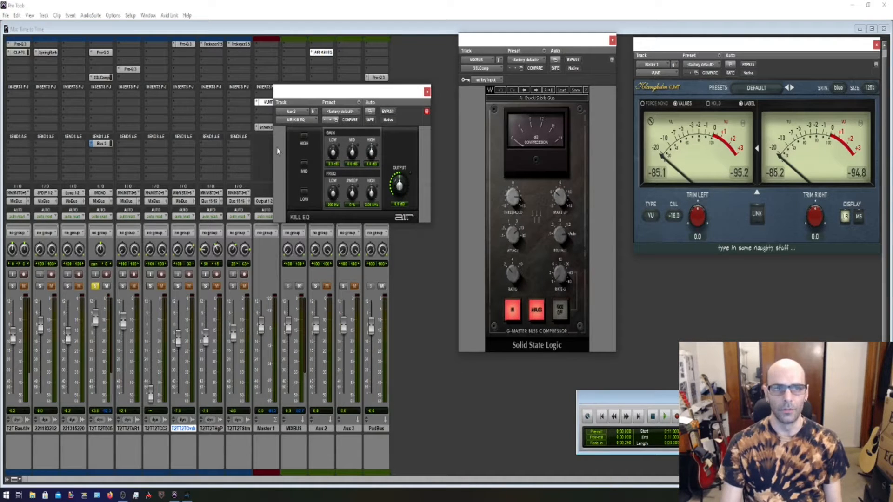
Replace the Aux 2 plug-in with API-550A (stereo) from within its plug-in window, and close the window.
left_click(316, 119)
mouse_move(344, 146)
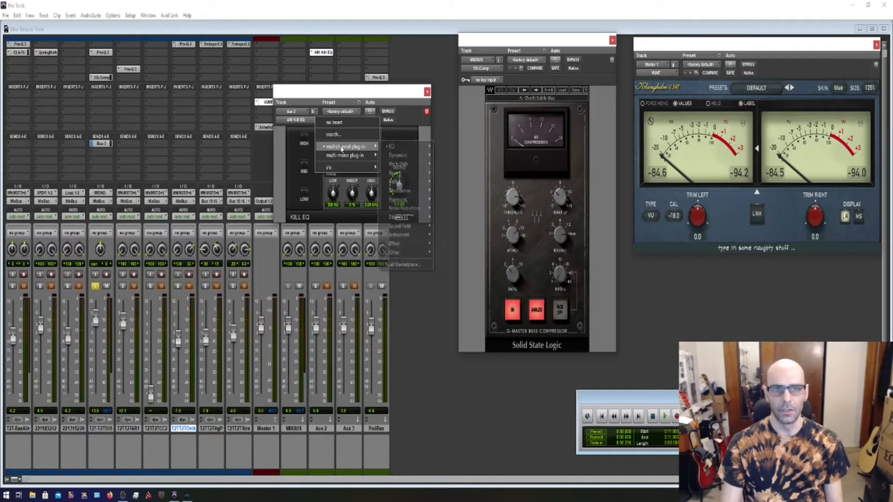
mouse_move(396, 146)
left_click(450, 159)
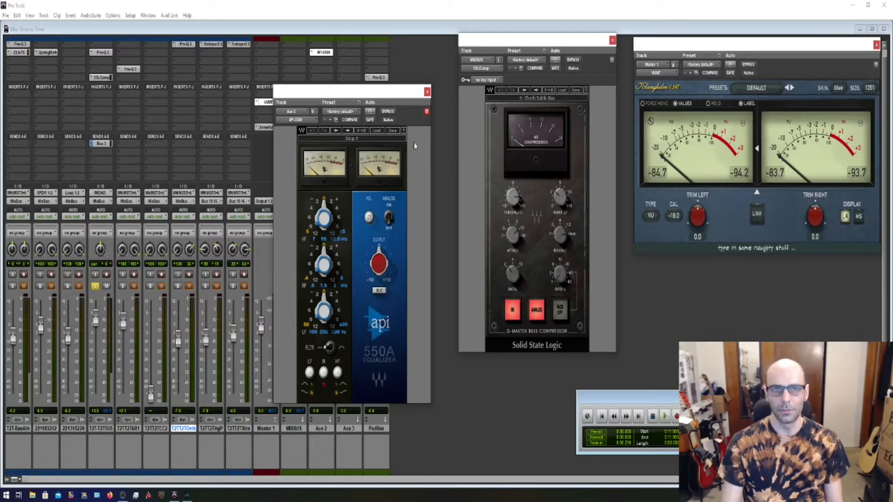
left_click(428, 92)
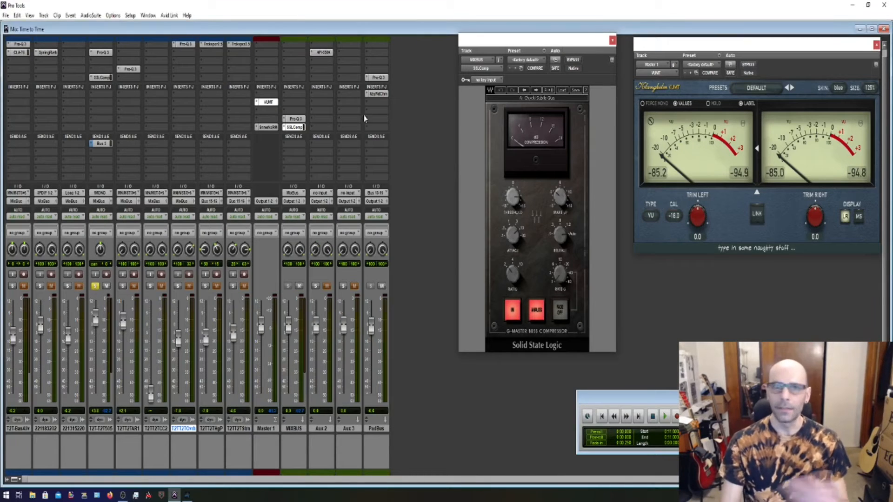
Change the Aux 2 insert to API-550B (stereo) from the mixer's insert slot, and close the plug-in window.
left_click(311, 52)
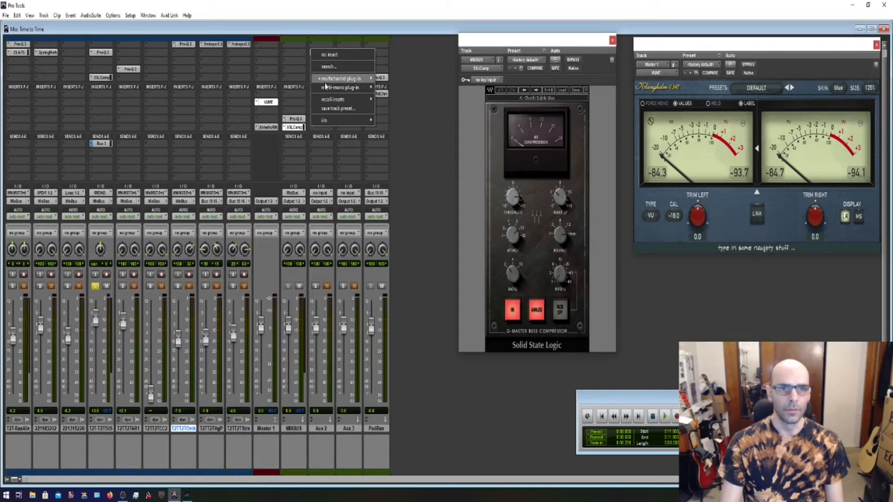
mouse_move(344, 78)
mouse_move(391, 78)
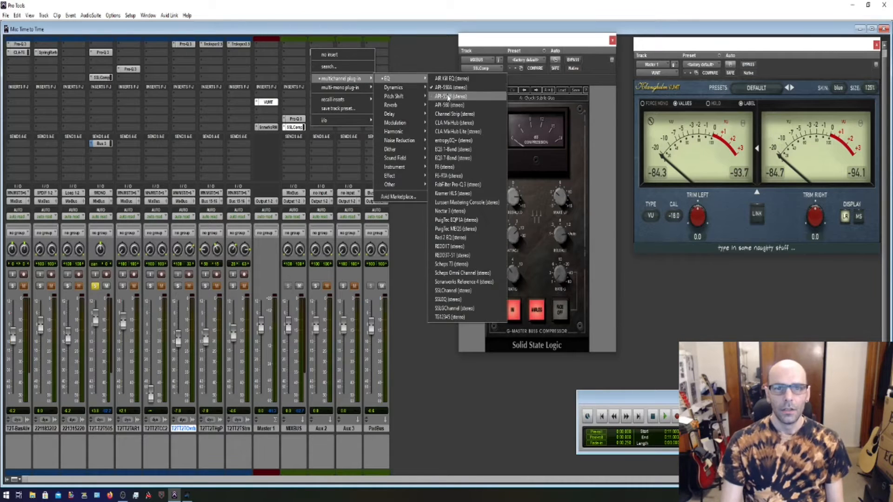
left_click(450, 96)
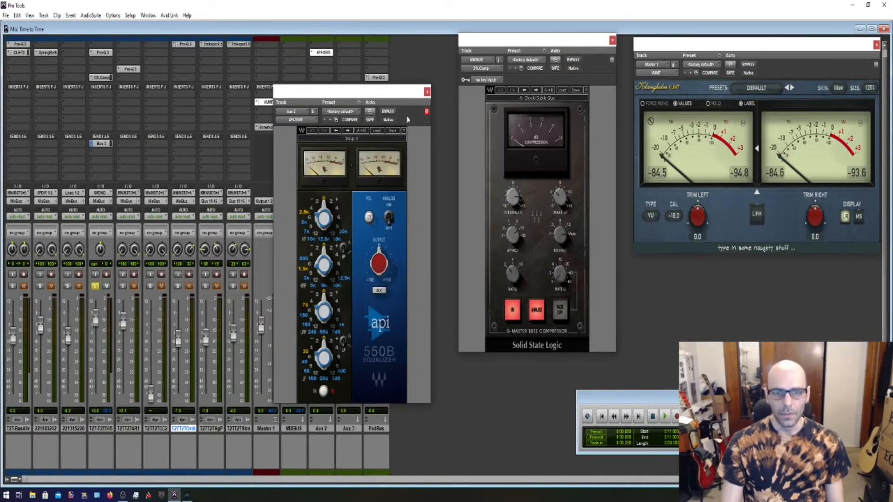
left_click(427, 91)
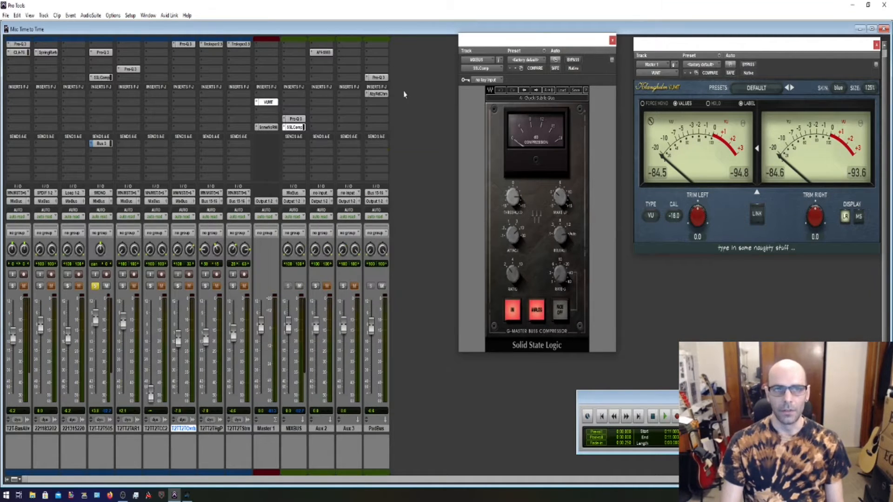
Remove the API-550B plug-in from the Aux 2 insert slot.
left_click(318, 53)
left_click(312, 53)
left_click(321, 54)
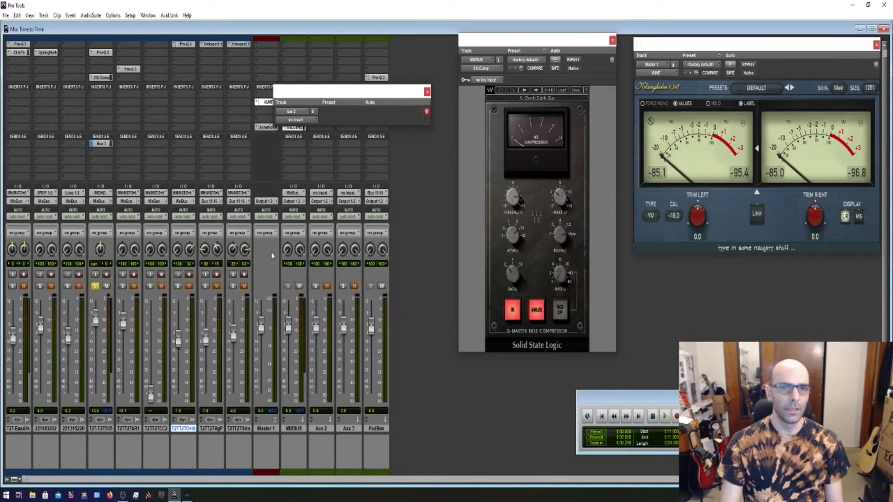
Switch to Studio One, insert the API-550A Mono equalizer on the FX 1 channel, and remove it again from its plug-in window.
left_click(187, 495)
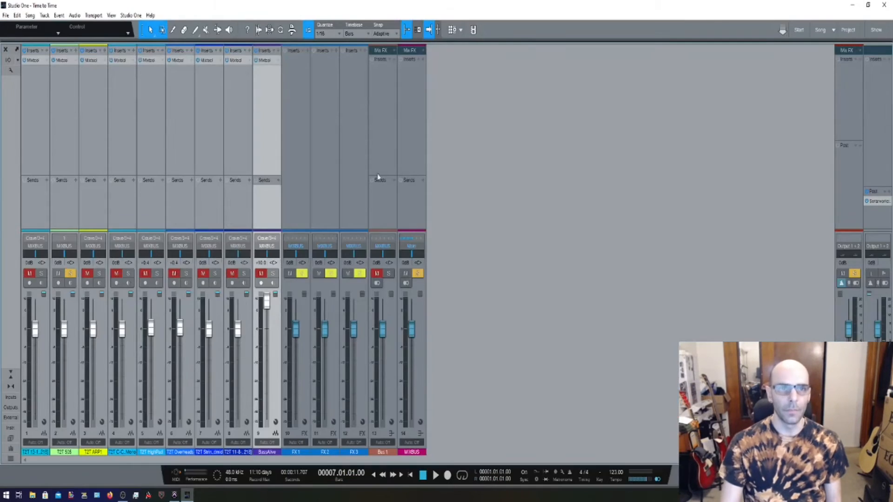
left_click(308, 51)
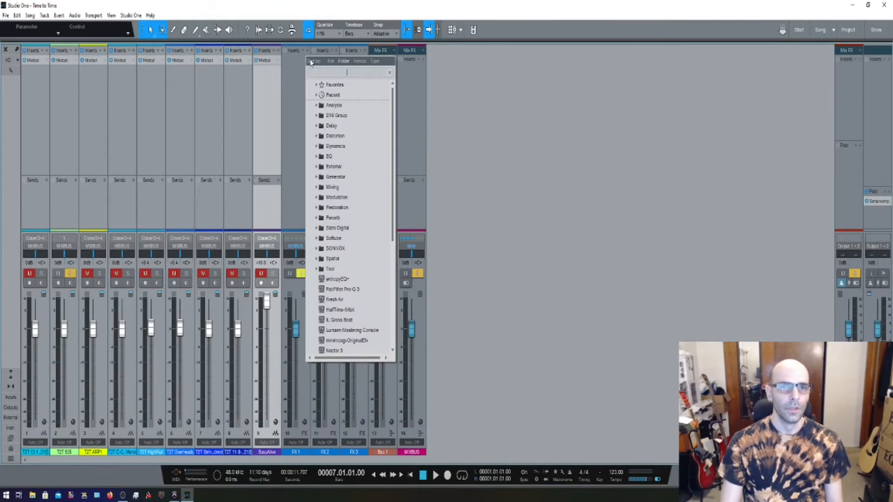
left_click(318, 167)
left_click(331, 166)
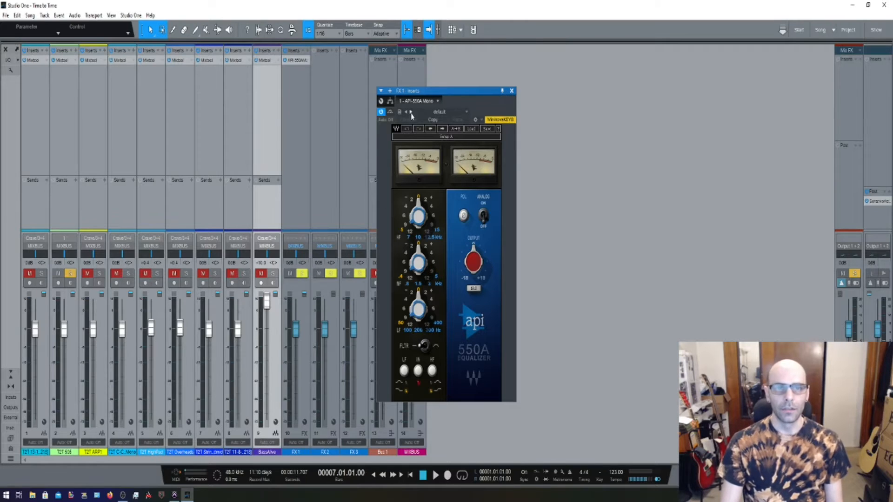
left_click(438, 101)
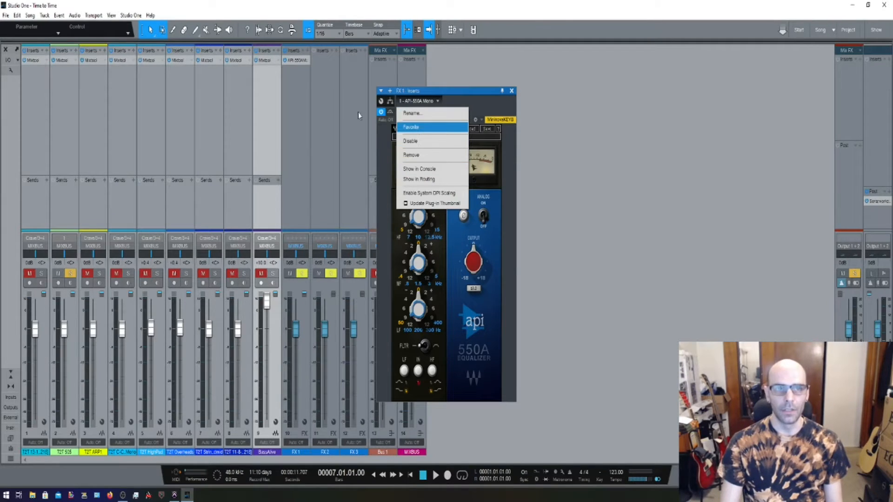
left_click(426, 156)
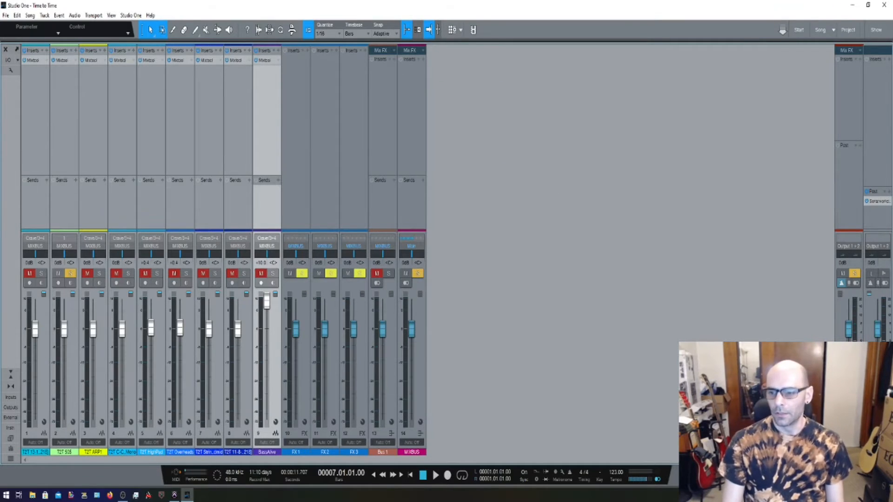
Show the browser with its instruments list and hide it again.
key("F5")
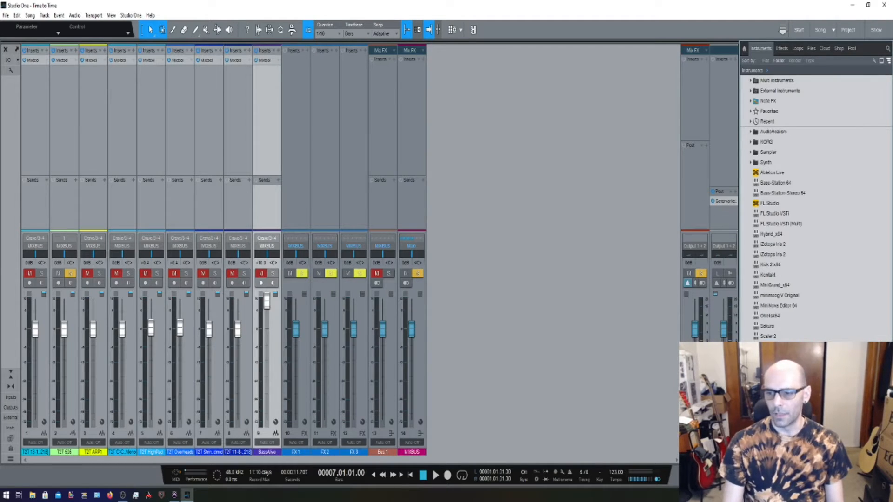
key("F5")
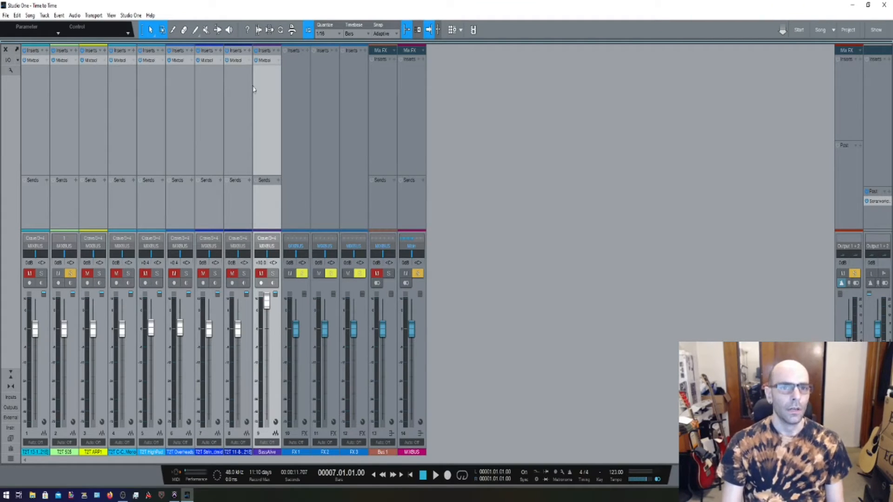
Examine the EQ folder and the other effect folders in the FX 1 channel's insert list, and close the list.
left_click(305, 58)
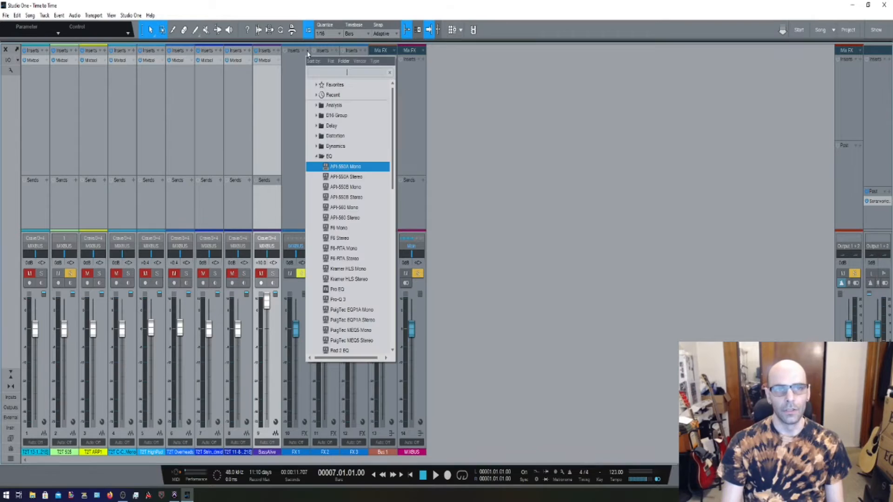
left_click(318, 157)
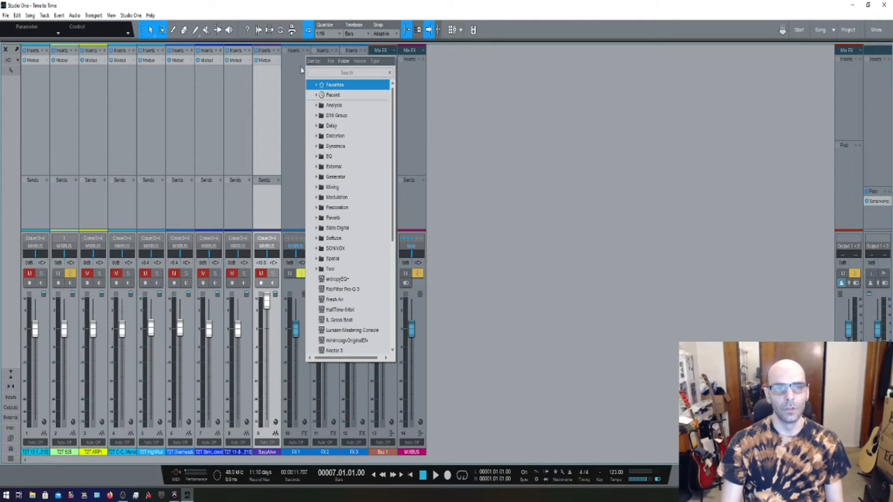
left_click(307, 56)
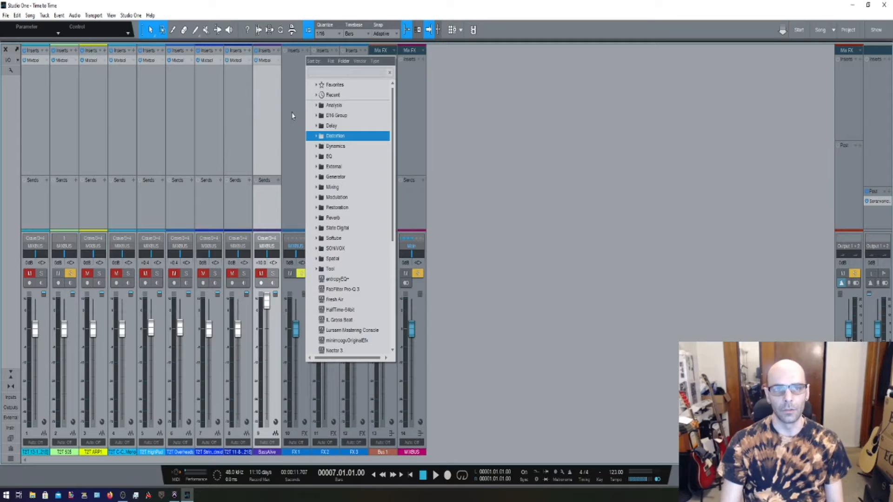
left_click(294, 136)
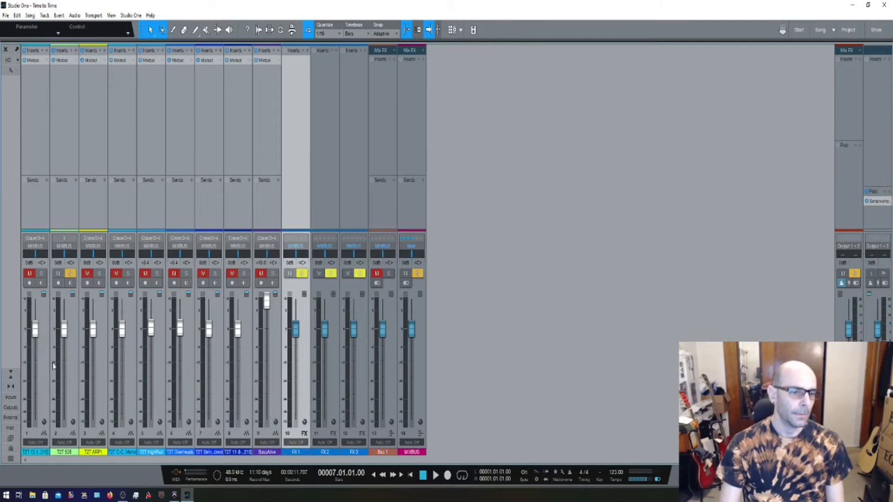
Switch to Pro Tools and close the empty Aux 2 plug-in window.
mouse_move(176, 495)
left_click(175, 495)
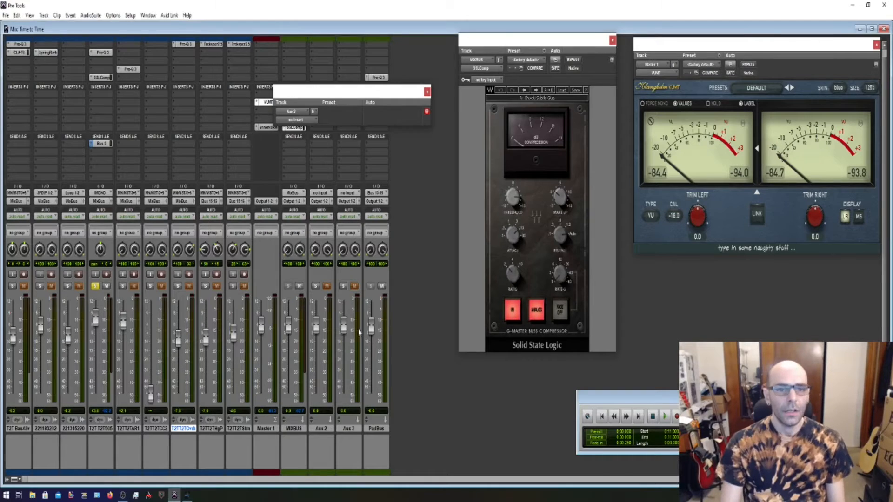
left_click(427, 92)
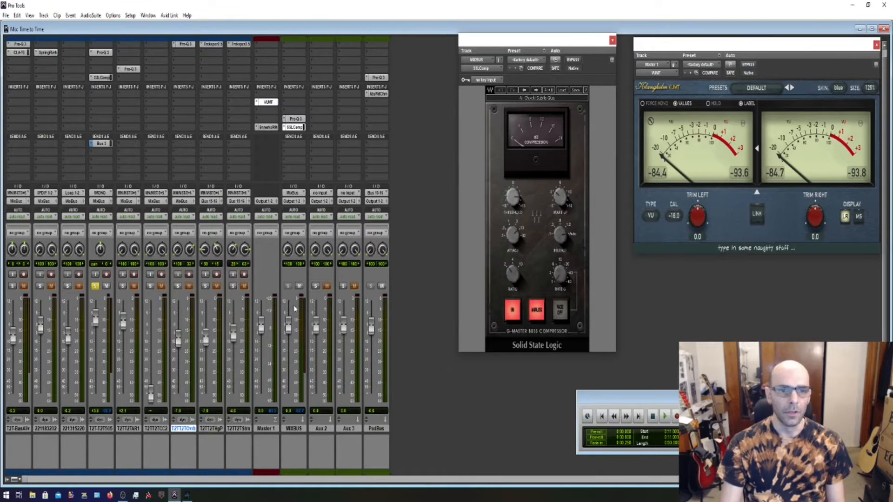
Switch to Studio One and examine the meter options of the BassAlive channel and the main output without changing them.
key("alt+Tab")
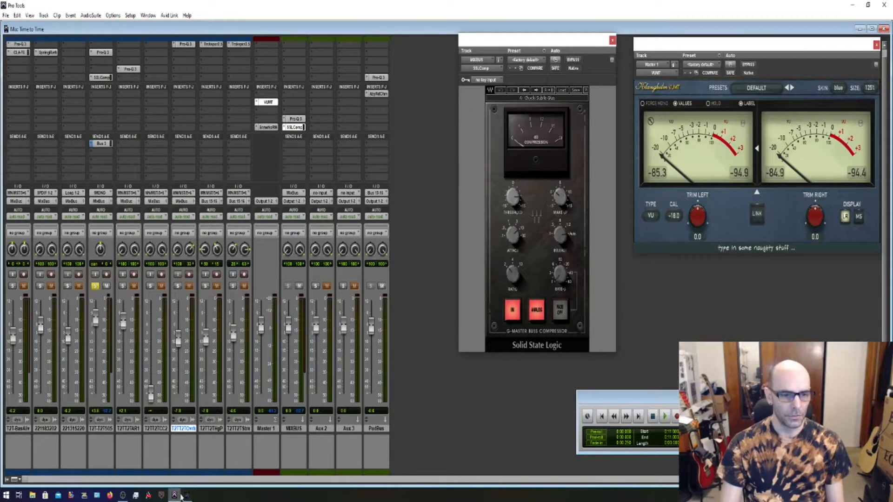
right_click(261, 340)
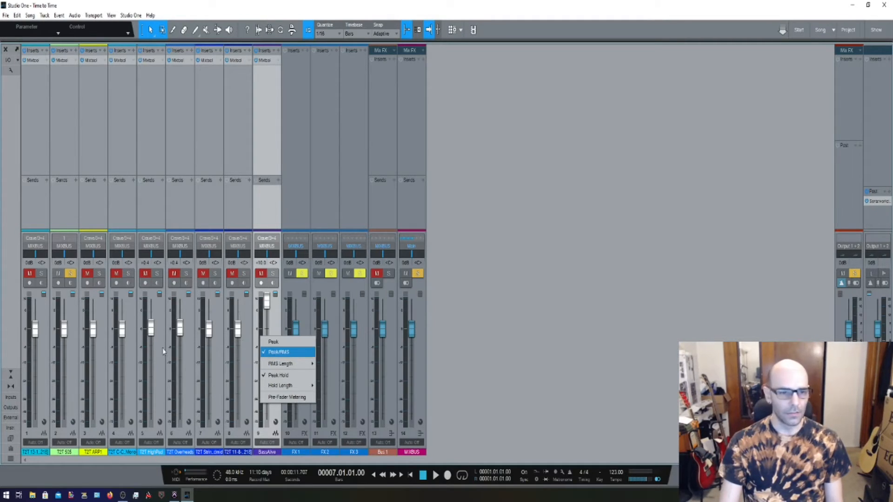
key("Escape")
right_click(857, 319)
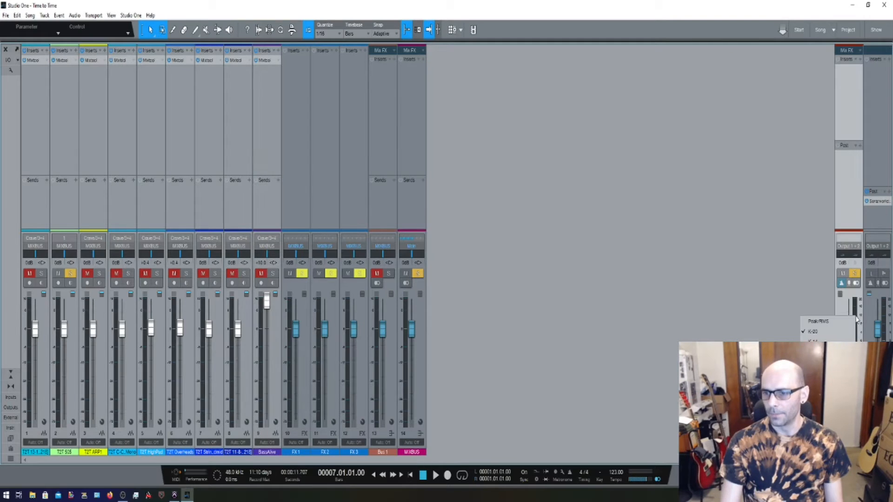
left_click(749, 305)
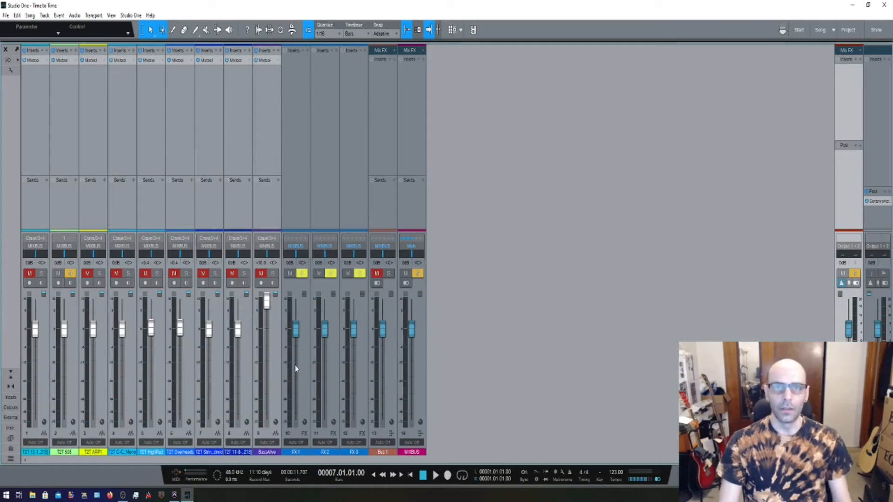
right_click(261, 366)
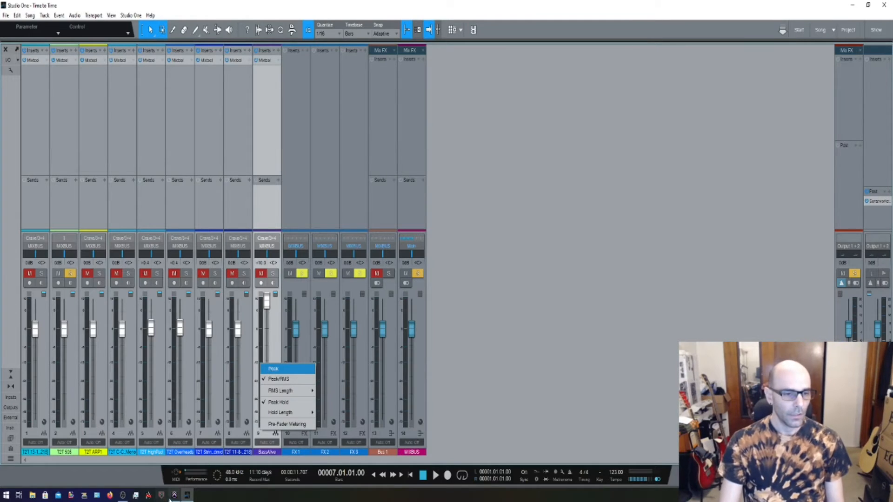
left_click(148, 481)
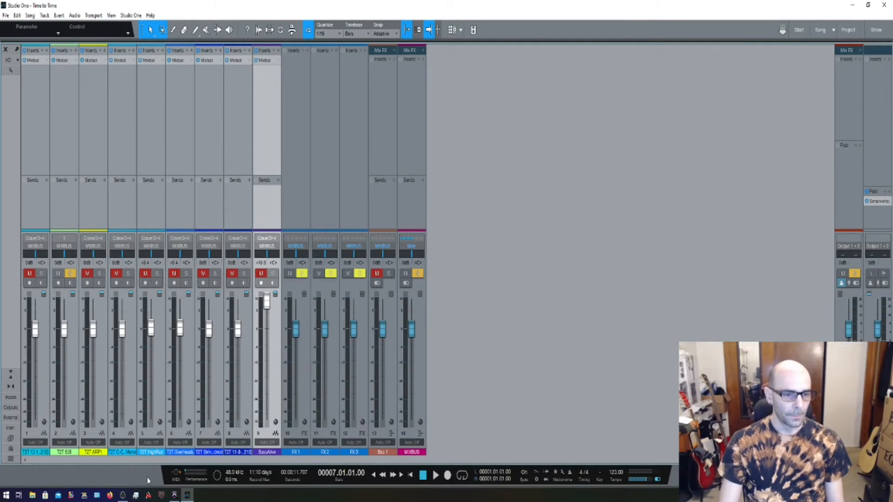
Switch to Pro Tools, examine the meter type options of a mixer track without changing them, and return to Studio One.
left_click(174, 495)
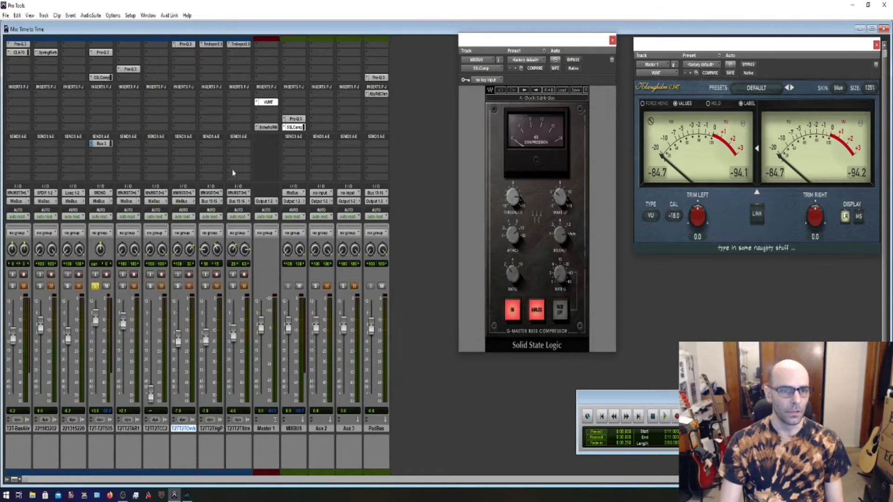
right_click(247, 311)
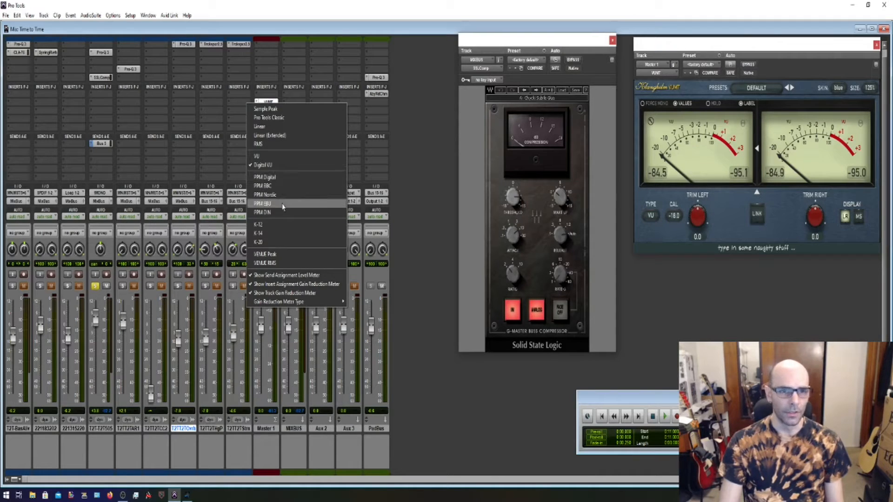
left_click(416, 259)
left_click(187, 495)
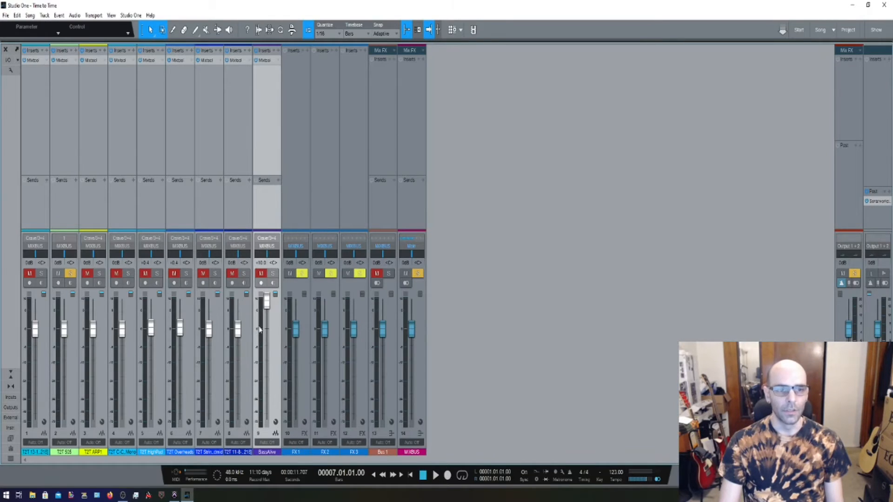
Examine the BassAlive channel's meter options without changing them, and switch to Pro Tools to select the Master 1 track.
right_click(259, 328)
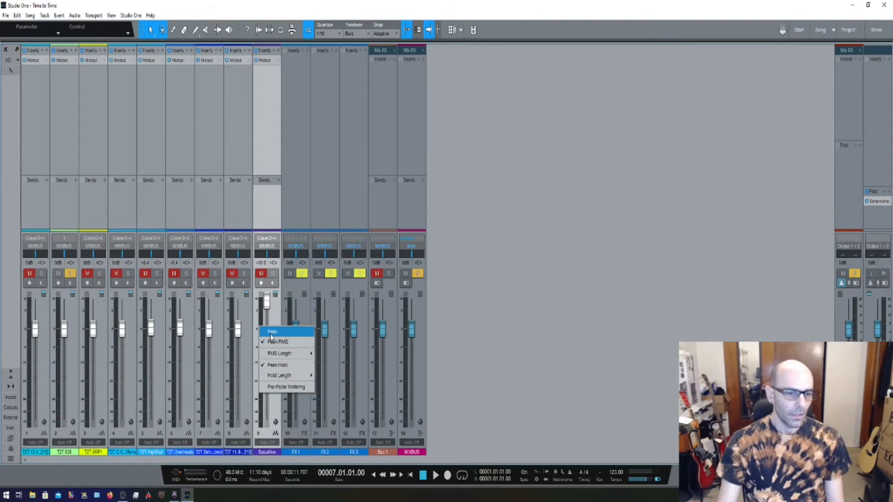
left_click(448, 326)
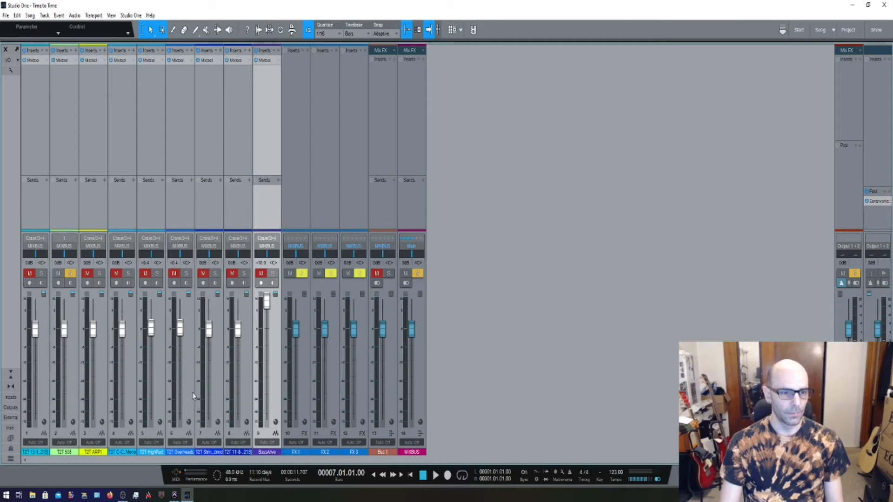
left_click(174, 496)
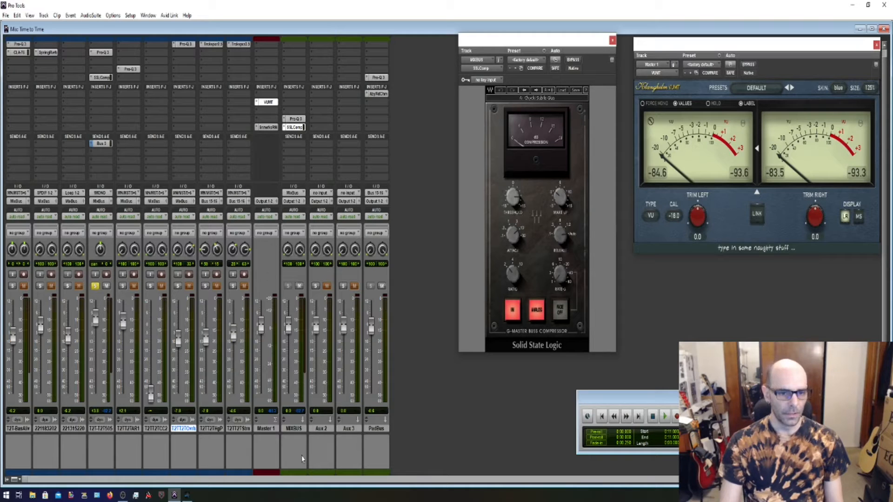
left_click_drag(266, 429, 282, 388)
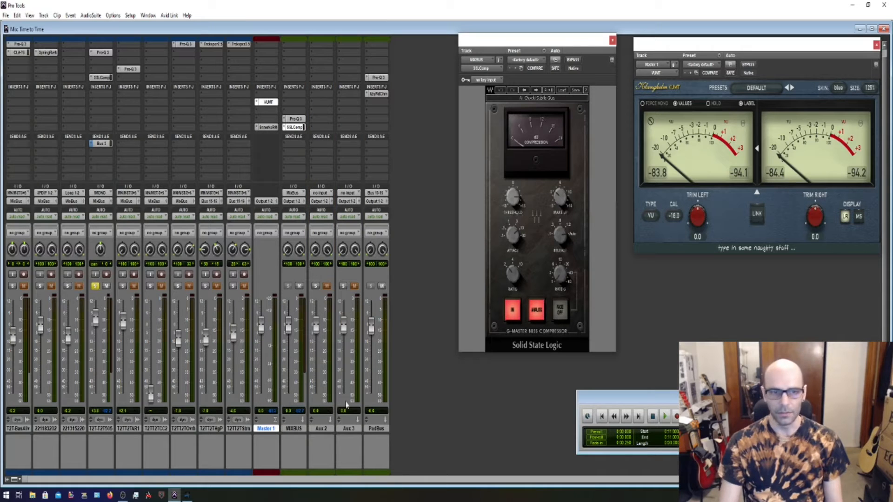
Switch to Studio One, select the main output channel, and compare its mixer with the one in Pro Tools.
left_click(187, 495)
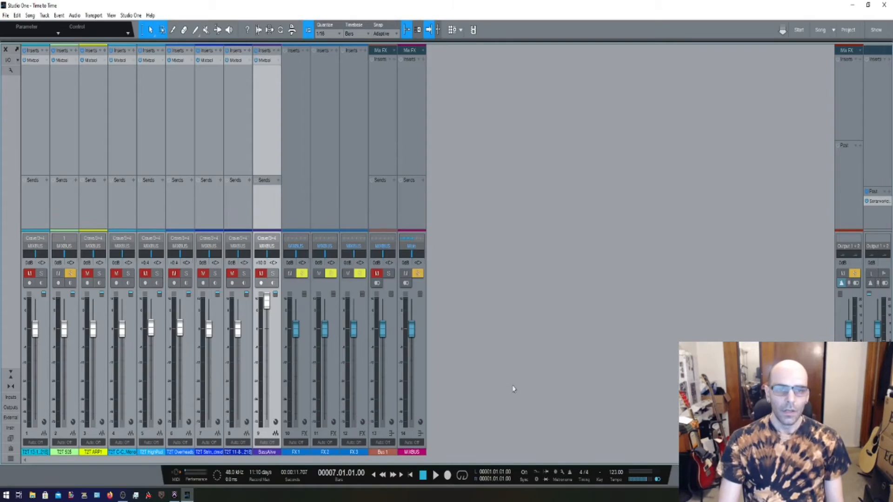
mouse_move(854, 198)
left_mouse_down()
mouse_move(221, 201)
mouse_move(847, 200)
left_mouse_up()
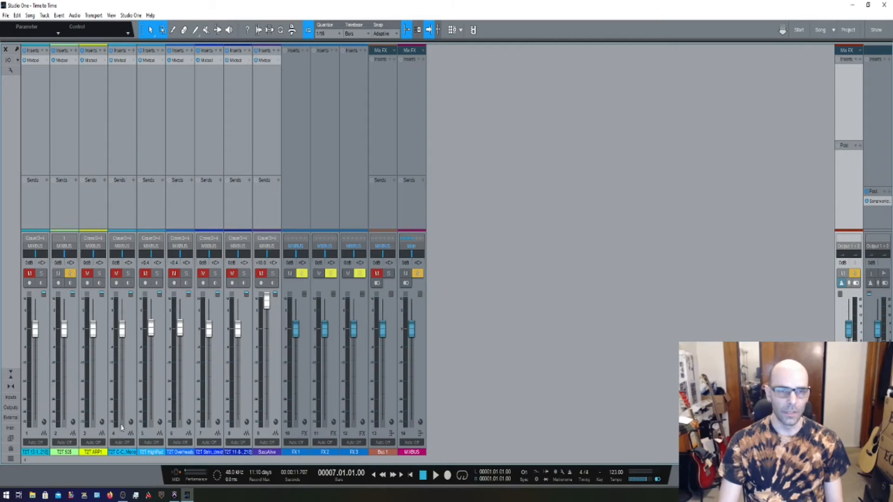
left_click(175, 495)
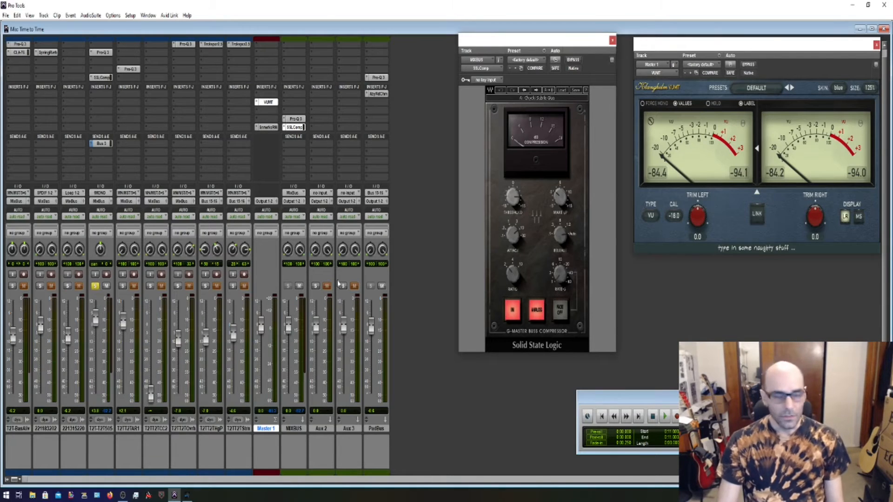
left_click(187, 496)
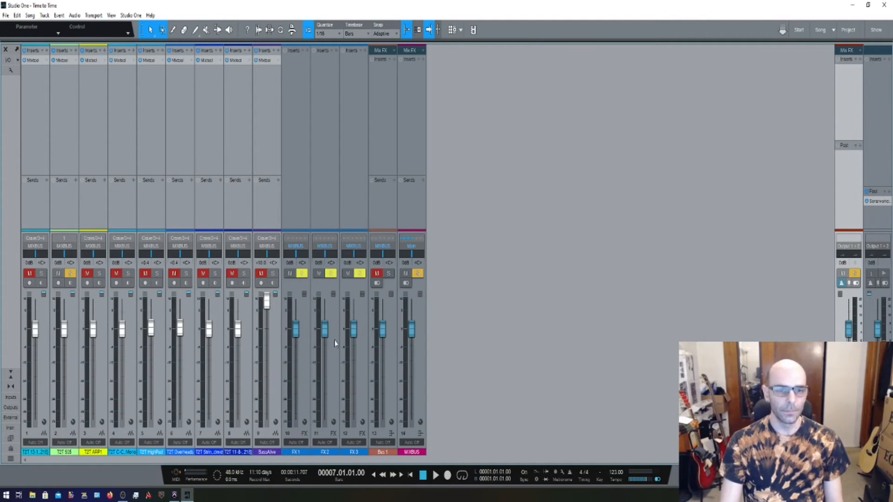
Switch to Pro Tools, add a new audio track at the end of the mixer, and delete it again.
left_click(174, 496)
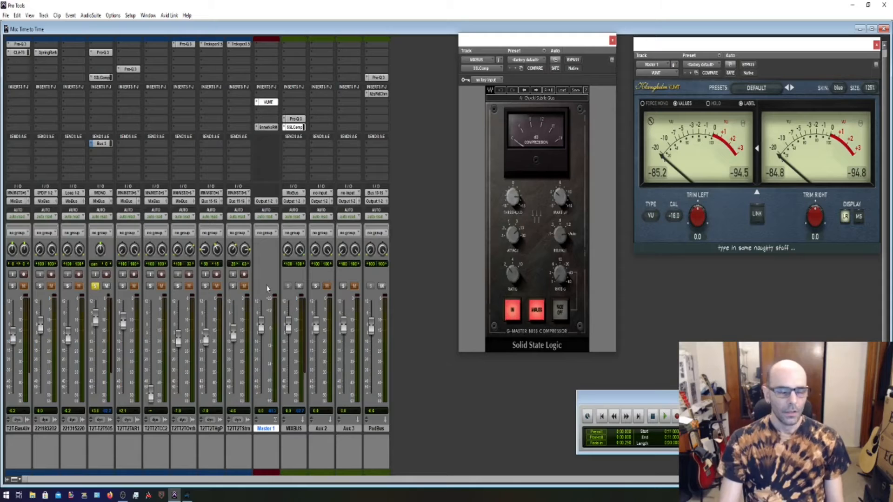
double_click(403, 339)
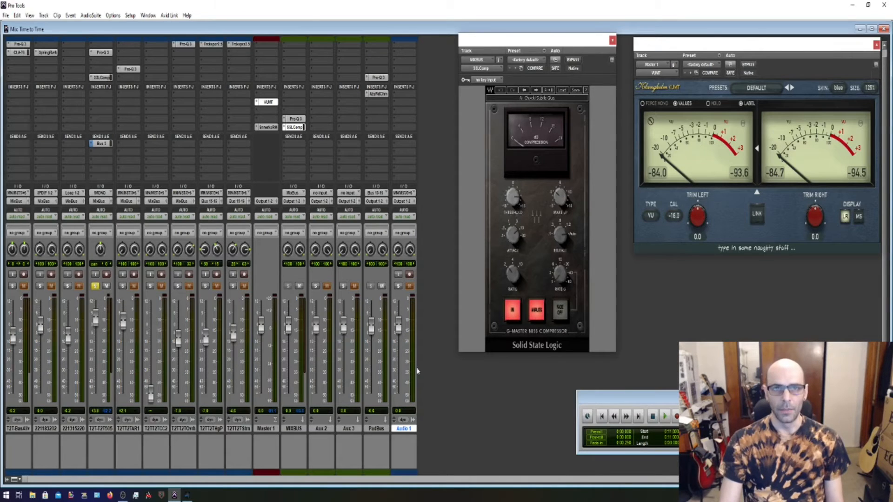
right_click(408, 430)
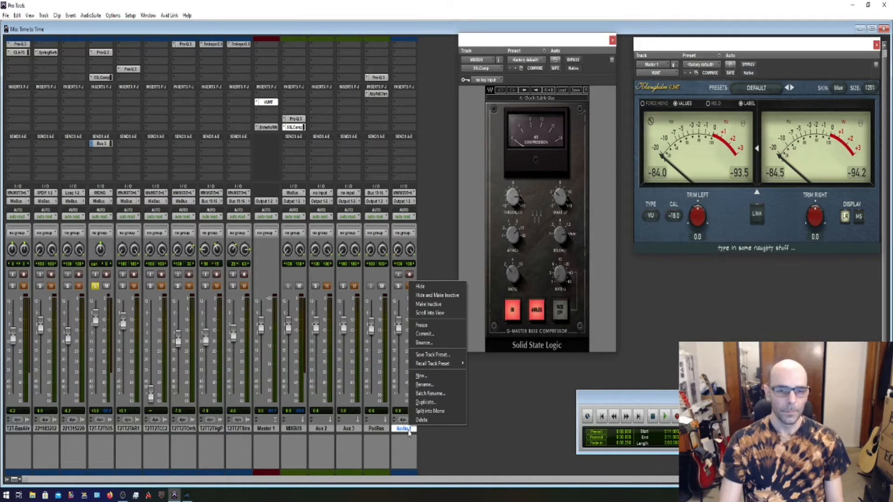
left_click(420, 420)
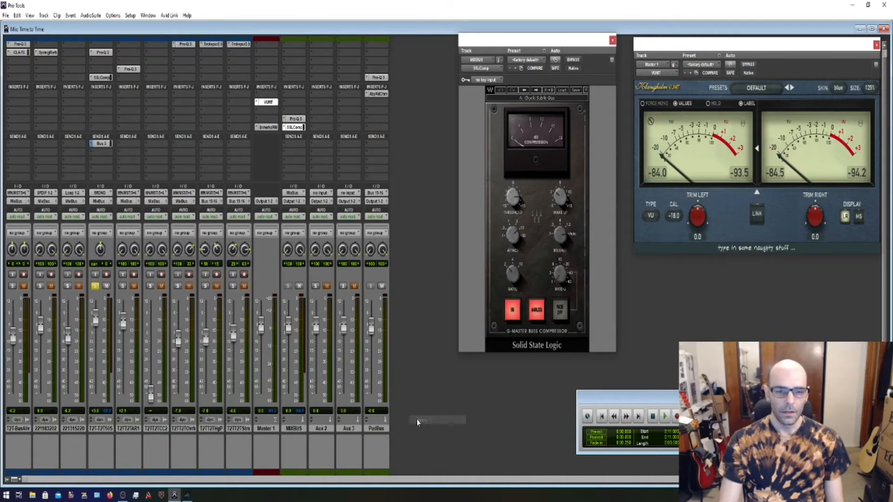
Switch to Studio One, examine the settings for adding new tracks, and cancel without adding any.
left_click(188, 494)
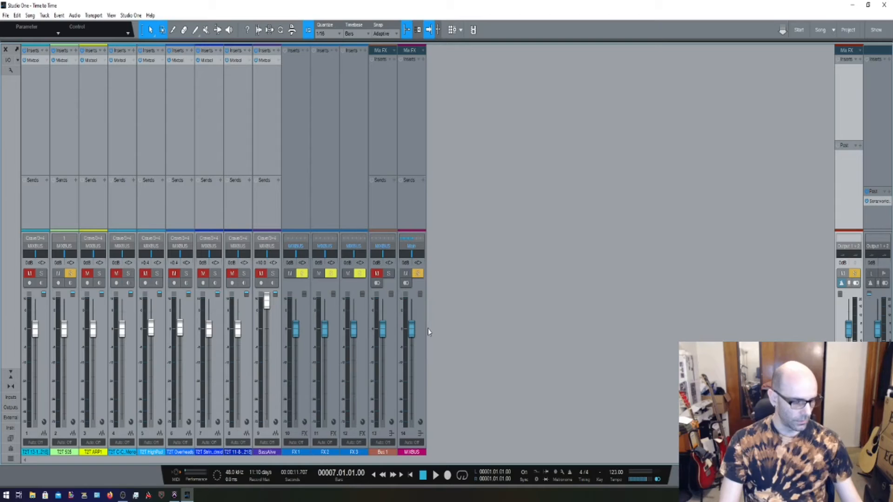
double_click(482, 331)
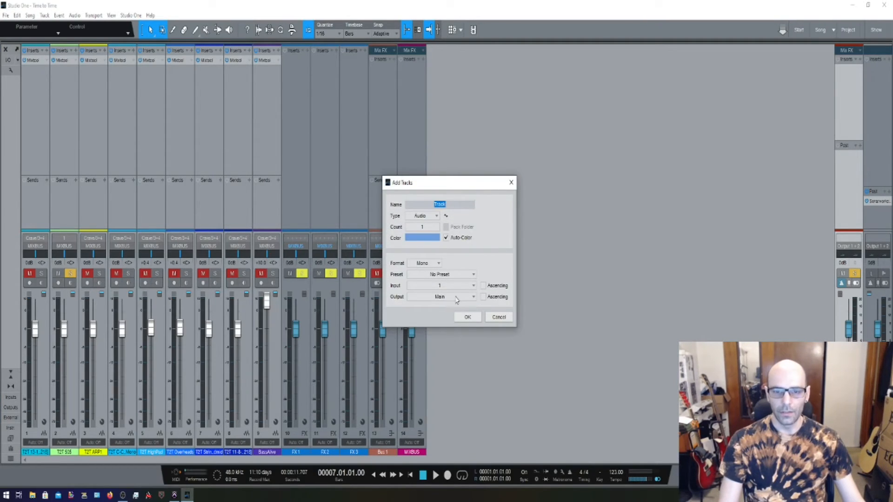
left_click(497, 317)
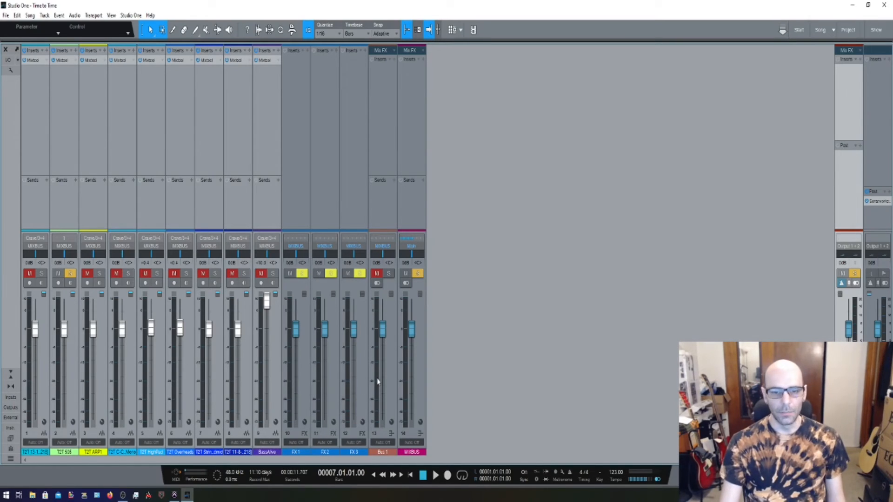
Play the song to watch the meters of channel 2 and the MIXBUS, select channel 2, and stop playback.
left_click(435, 476)
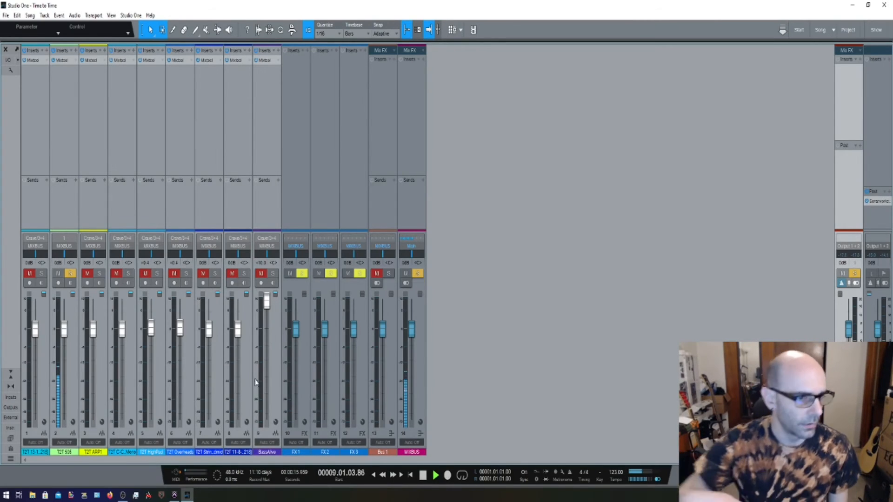
left_click(70, 369)
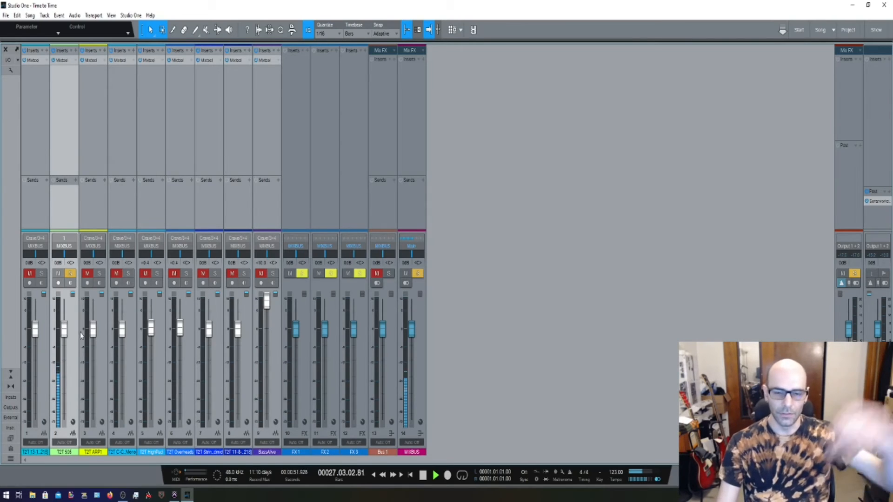
left_click(423, 479)
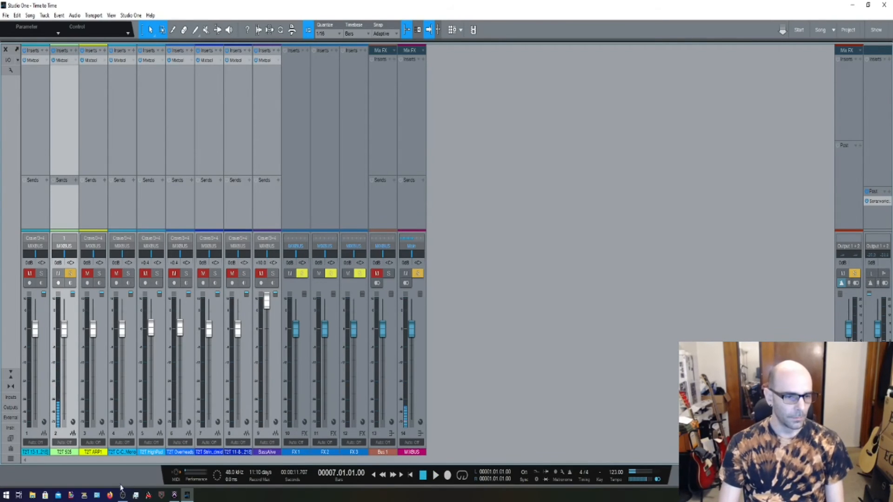
Switch to Pro Tools, play the session to watch its track meters, stop playback, and return to Studio One.
left_click(174, 496)
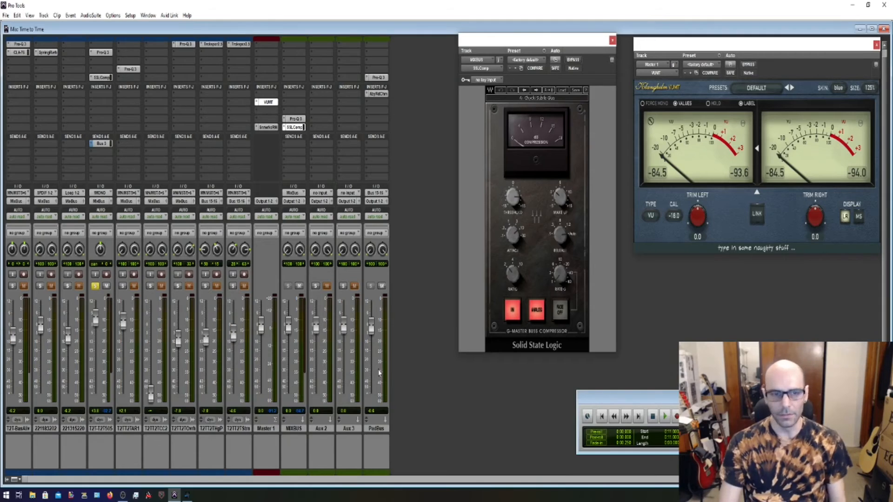
left_click(666, 417)
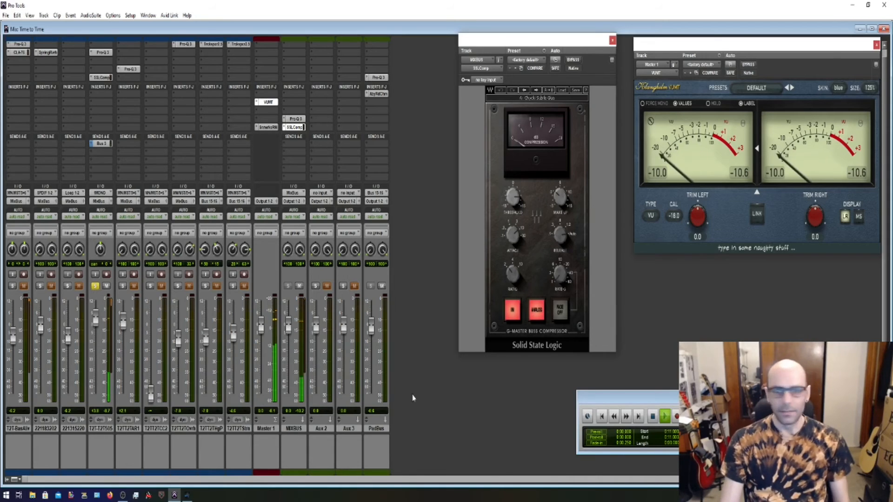
key("space")
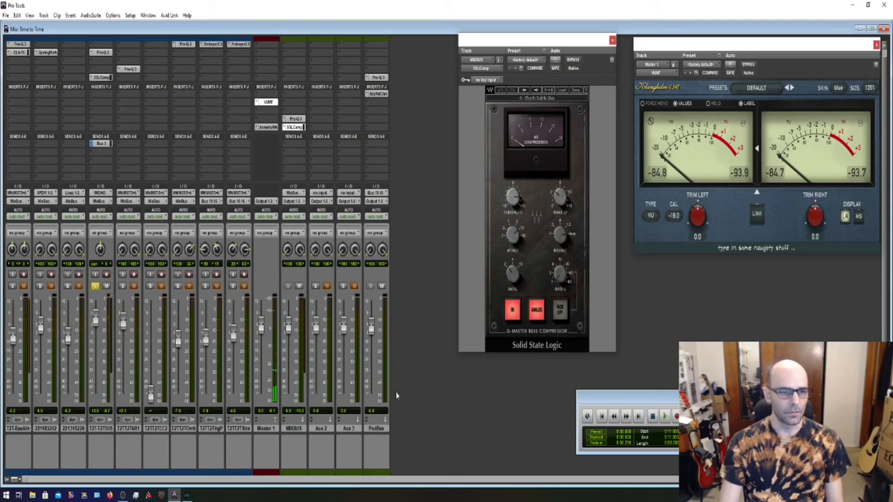
left_click(187, 495)
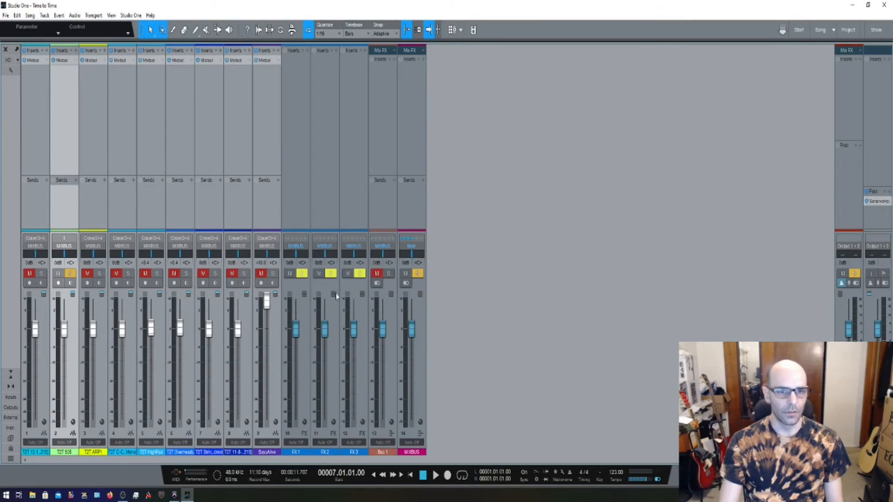